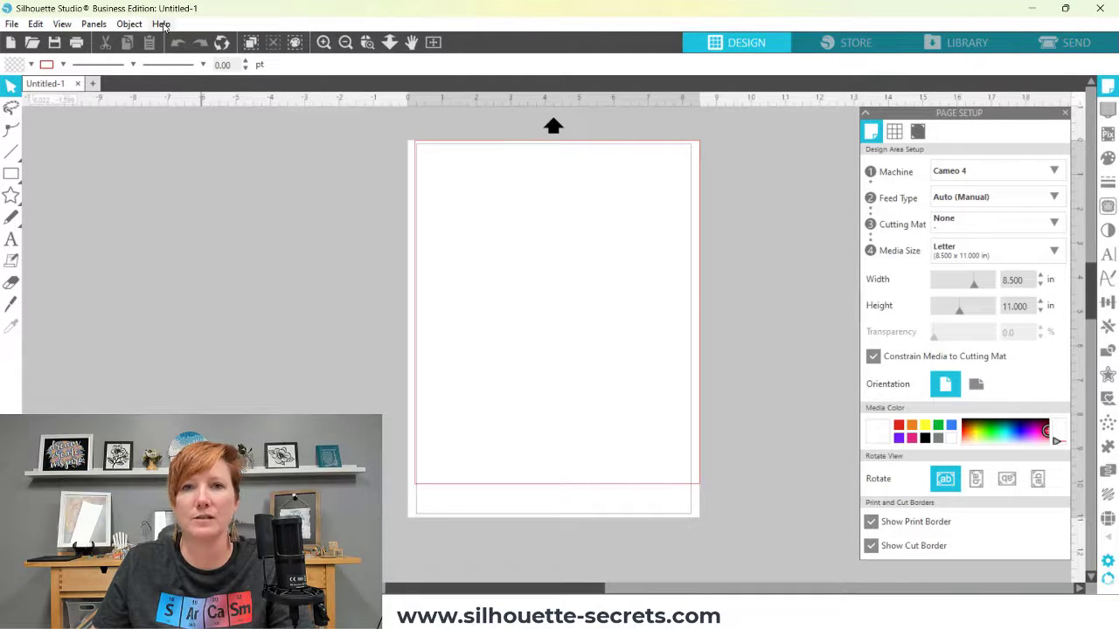
# Step: Check the installed Silhouette Studio release version and review the feed type options available for the Cameo 4
pyautogui.click(162, 25)
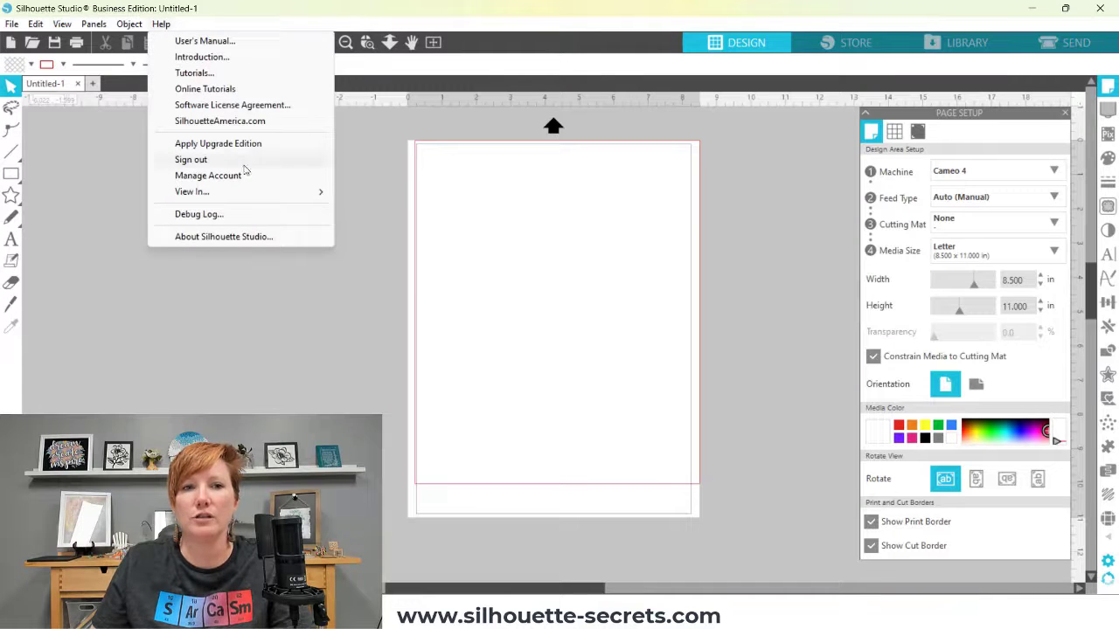
pyautogui.click(251, 241)
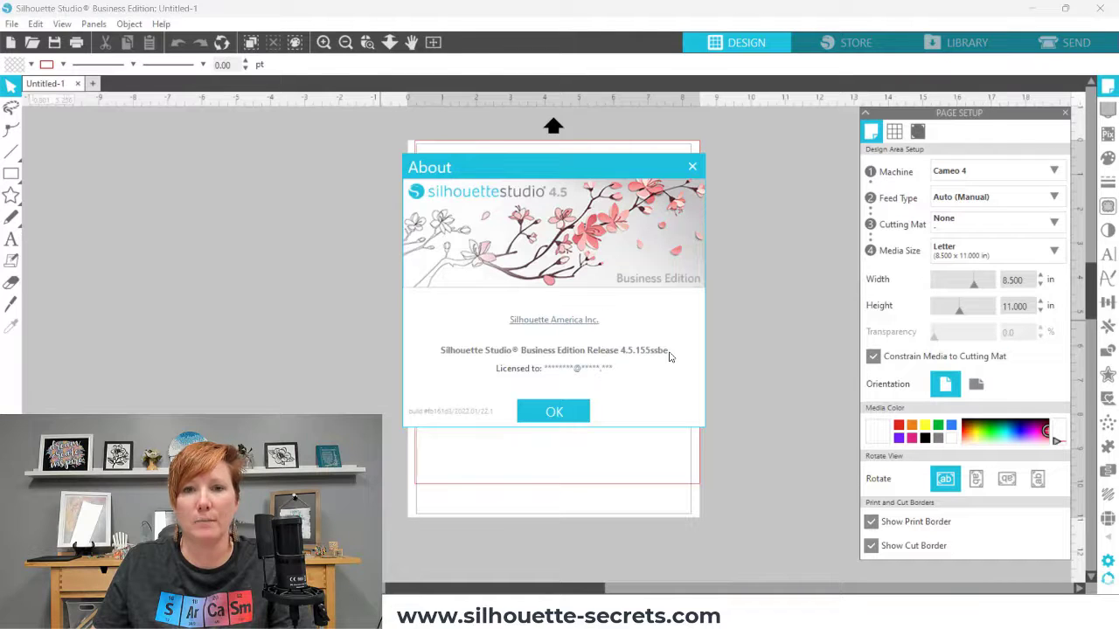
pyautogui.click(554, 412)
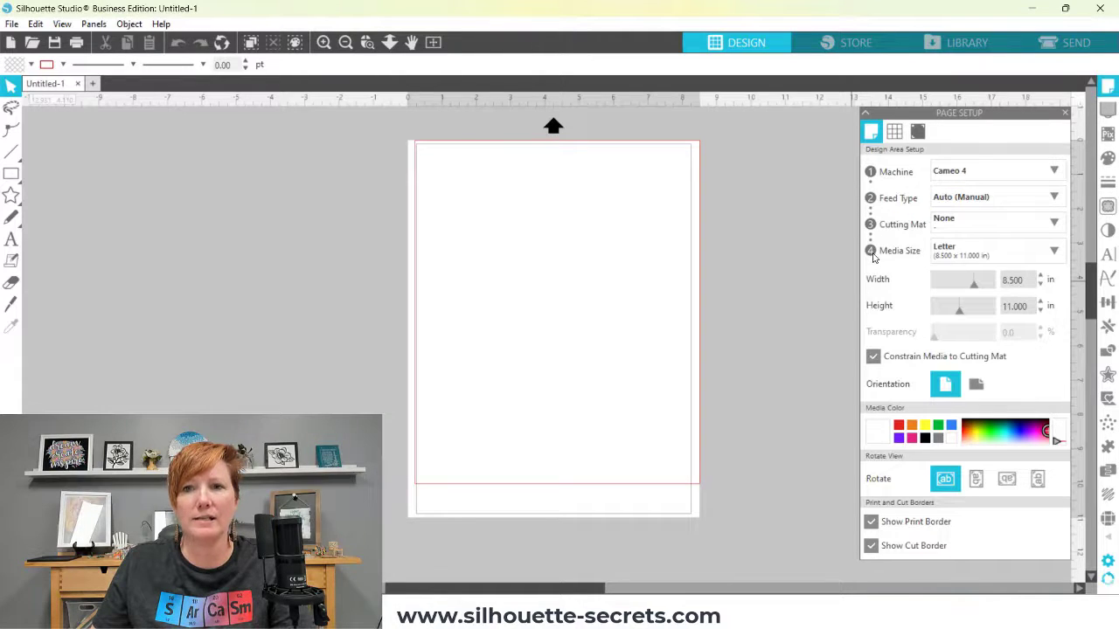
pyautogui.click(981, 202)
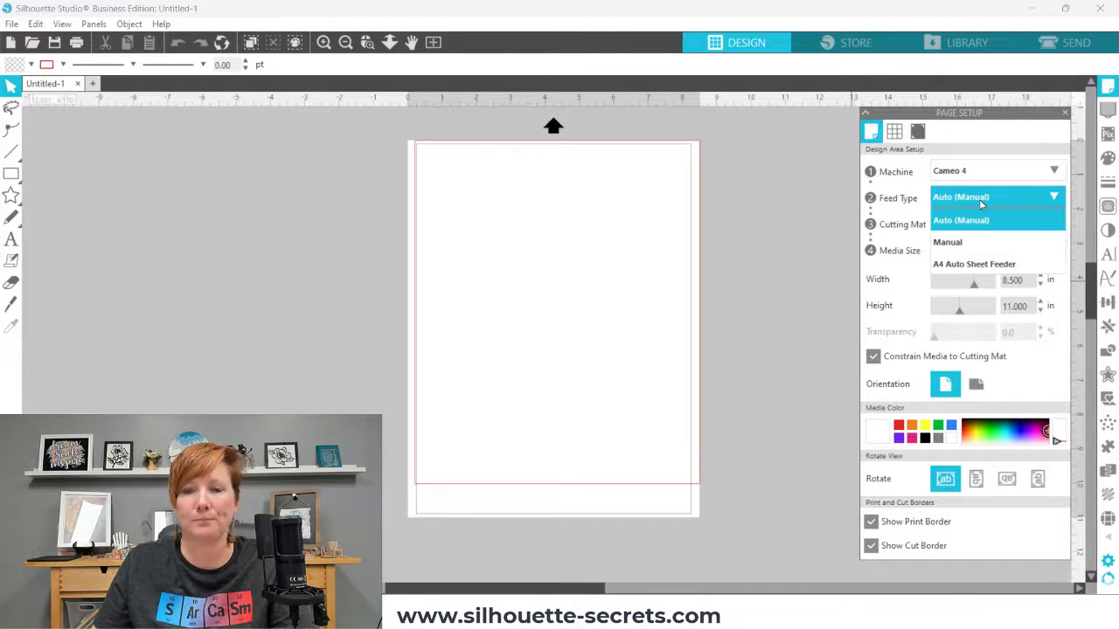
pyautogui.click(765, 218)
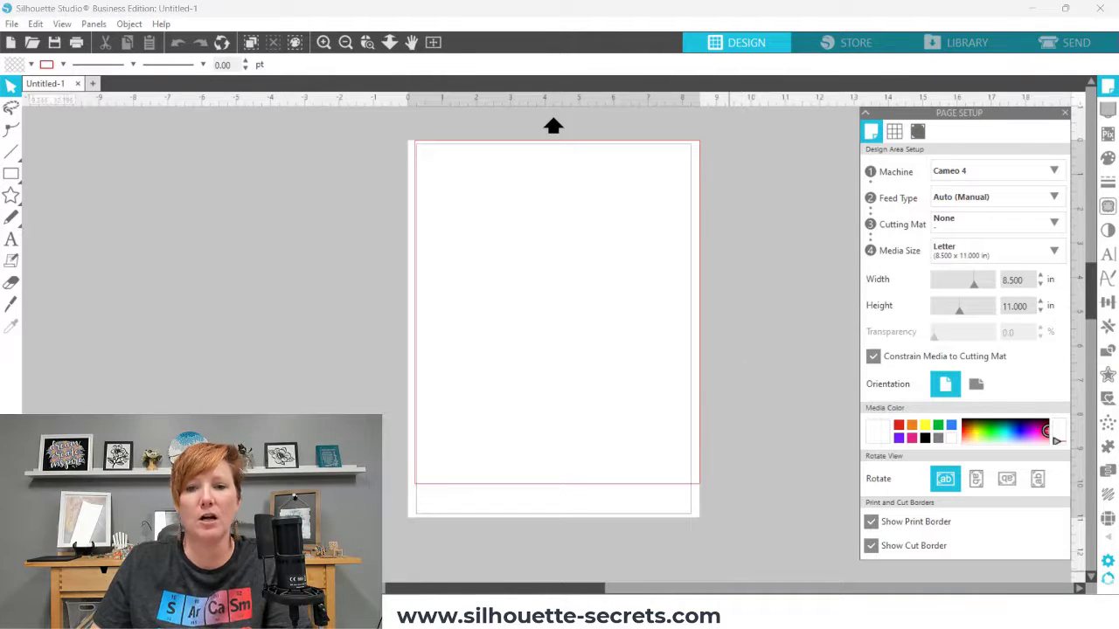
# Step: Switch to the Silhouette America site in Chrome and view the beta versions offered on the Silhouette Studio software page
pyautogui.click(718, 628)
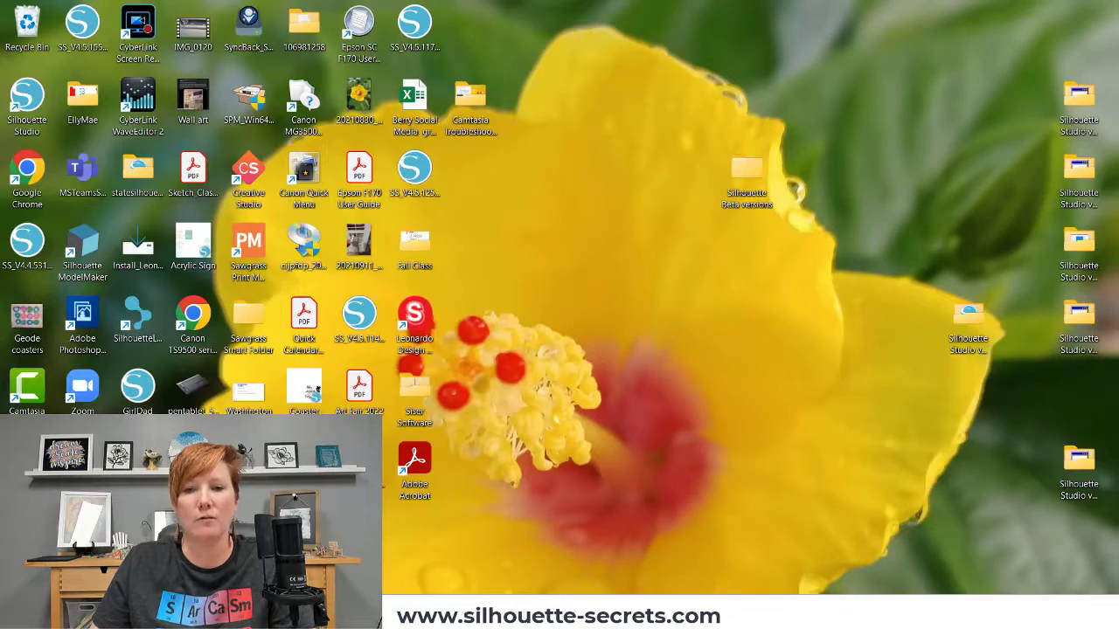
pyautogui.click(719, 627)
pyautogui.moveTo(556, 627)
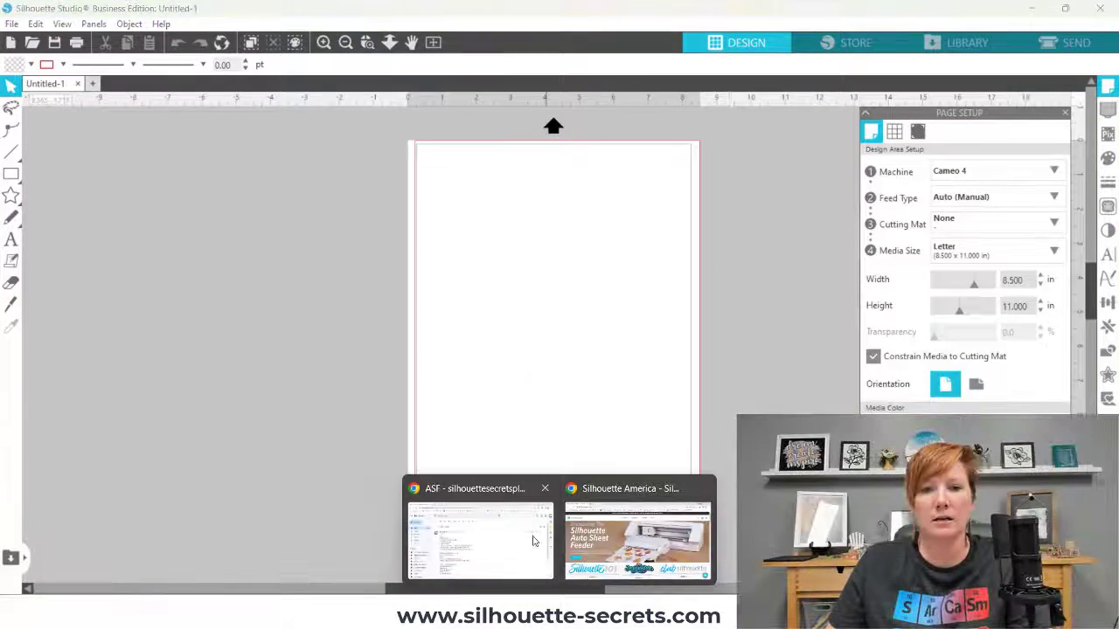
pyautogui.click(607, 542)
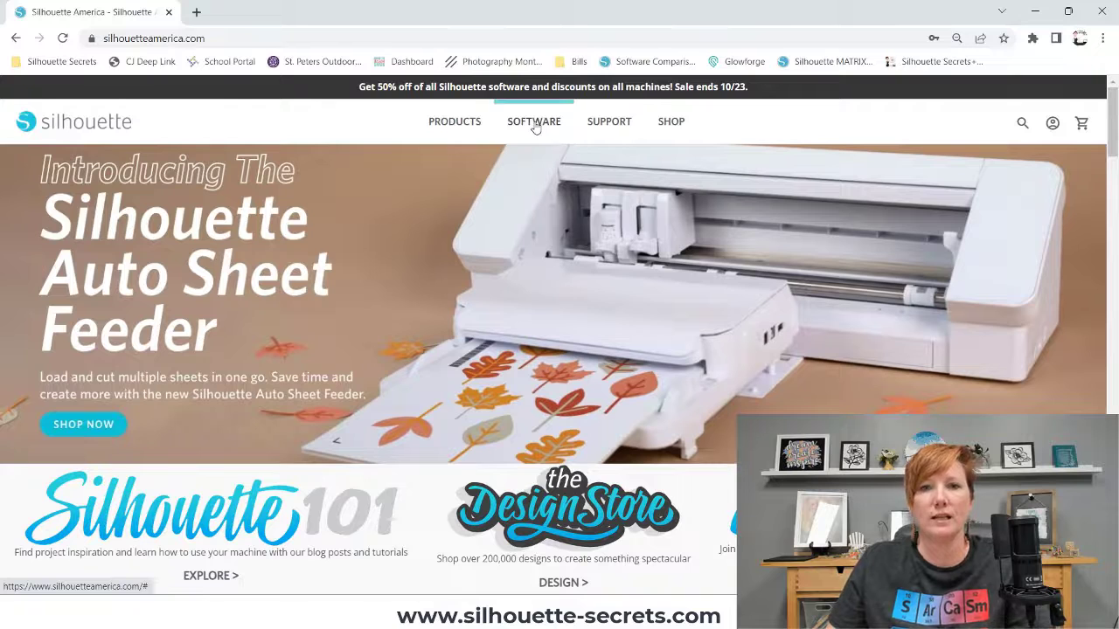
pyautogui.click(536, 124)
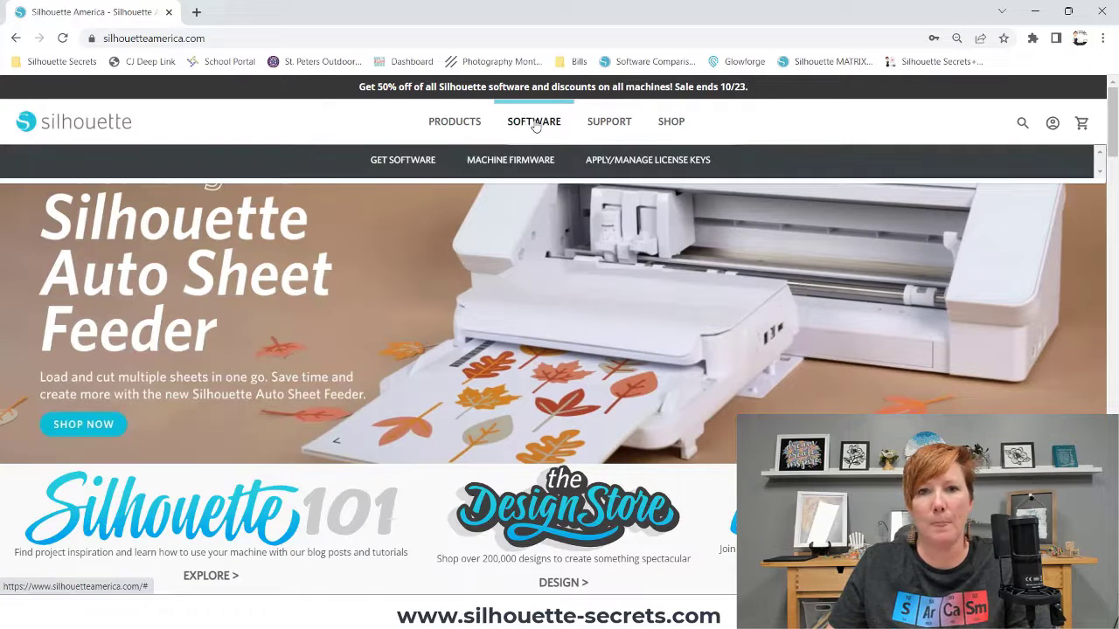
pyautogui.click(415, 171)
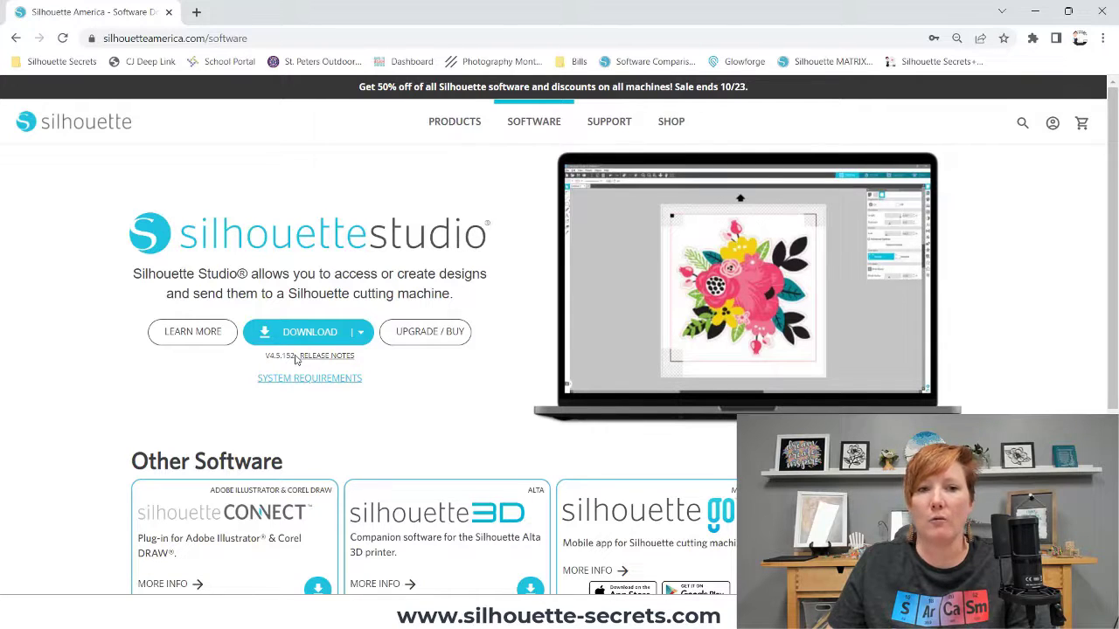
pyautogui.click(210, 337)
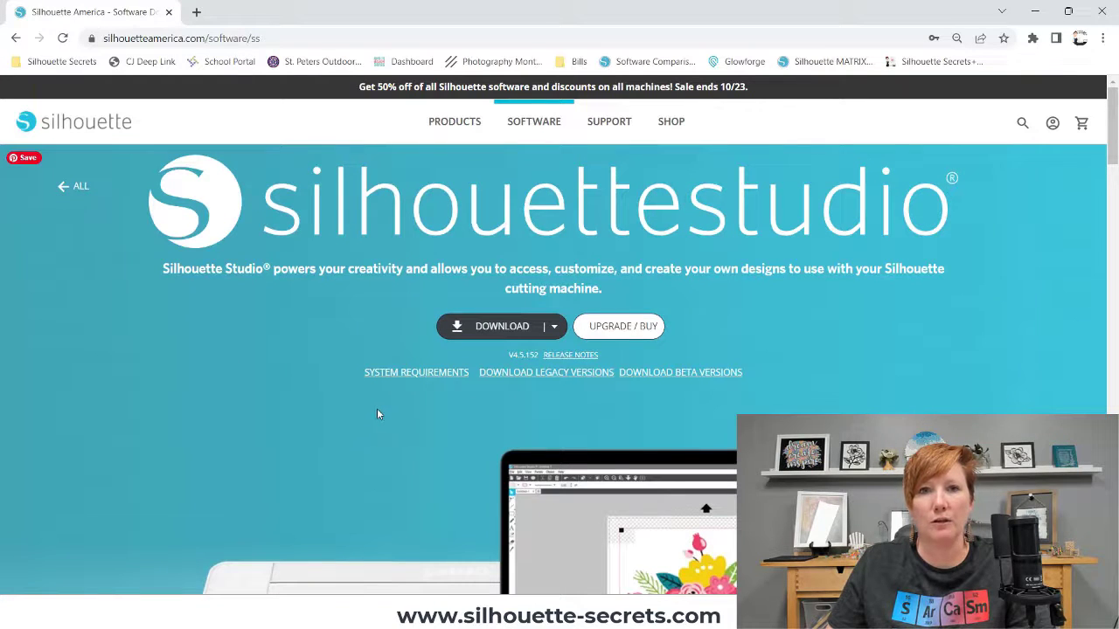
pyautogui.click(668, 376)
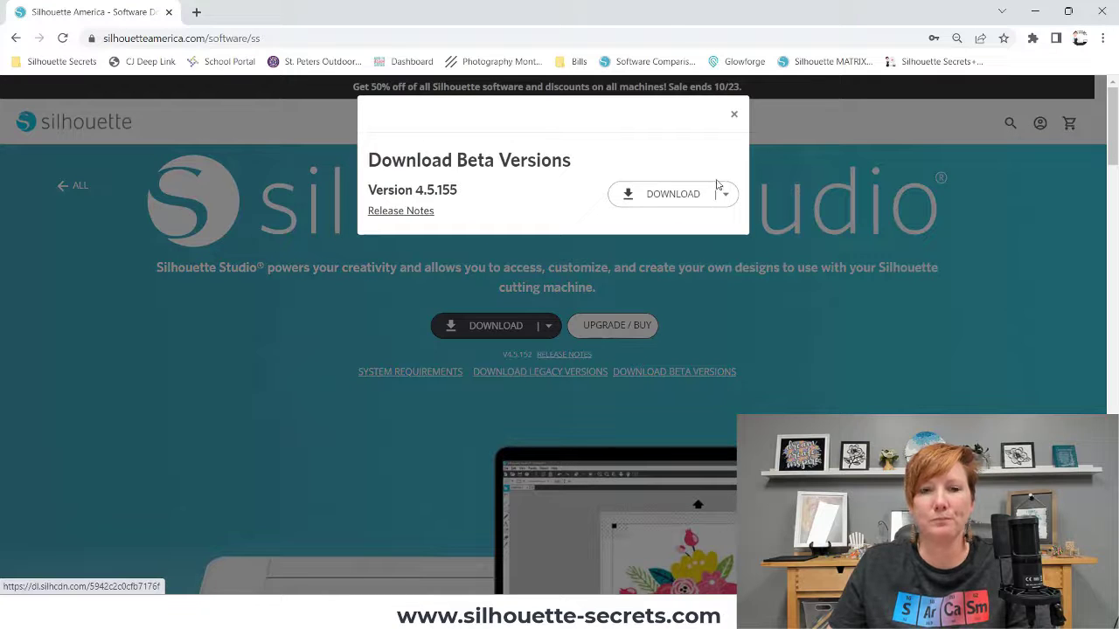
pyautogui.click(734, 115)
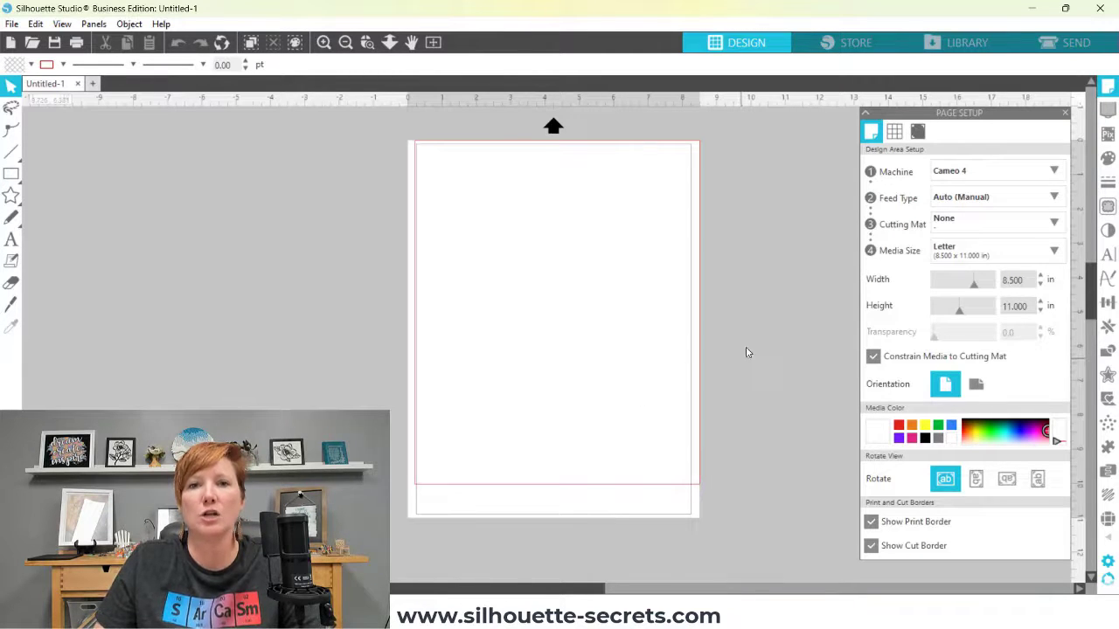
# Step: Set the feed type to A4 Auto Sheet Feeder and review the media sizes, keeping Letter
pyautogui.click(974, 200)
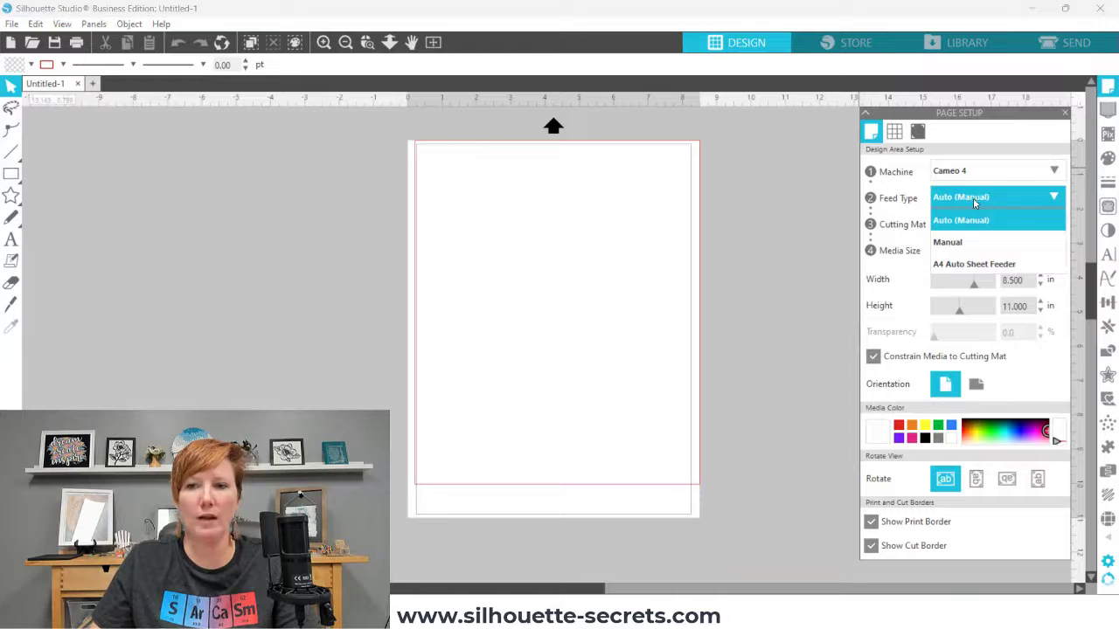
pyautogui.click(980, 265)
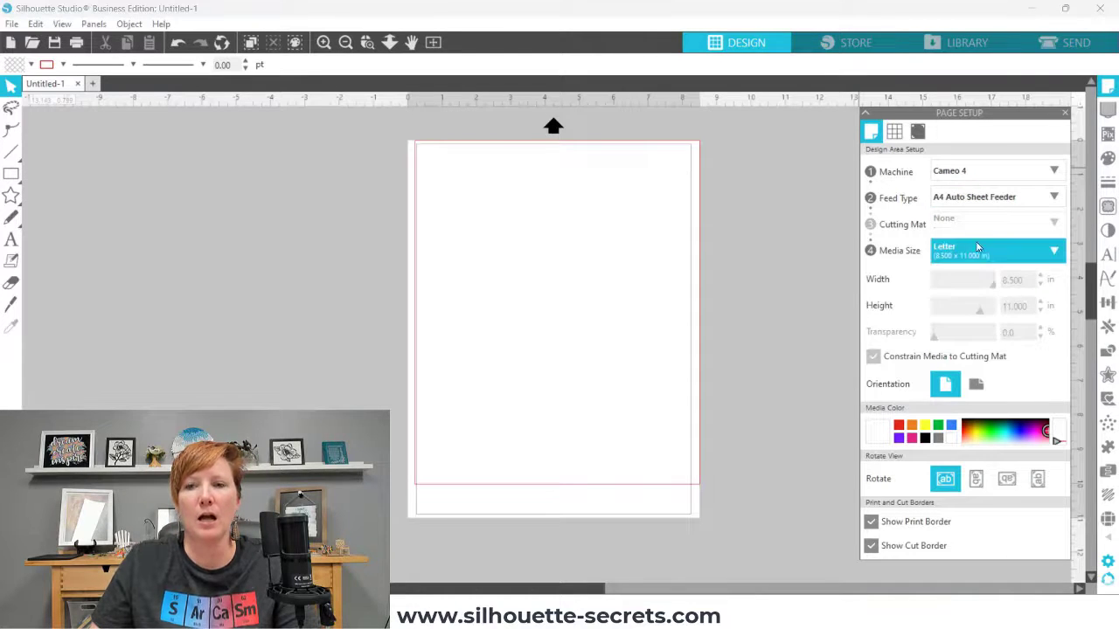
pyautogui.click(966, 229)
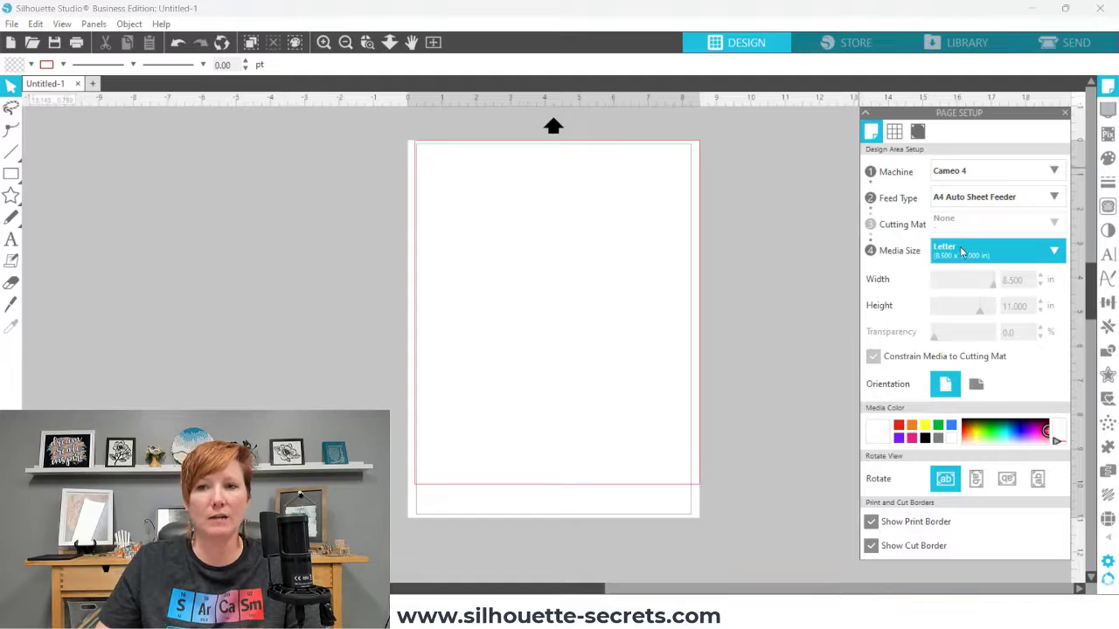
pyautogui.click(961, 252)
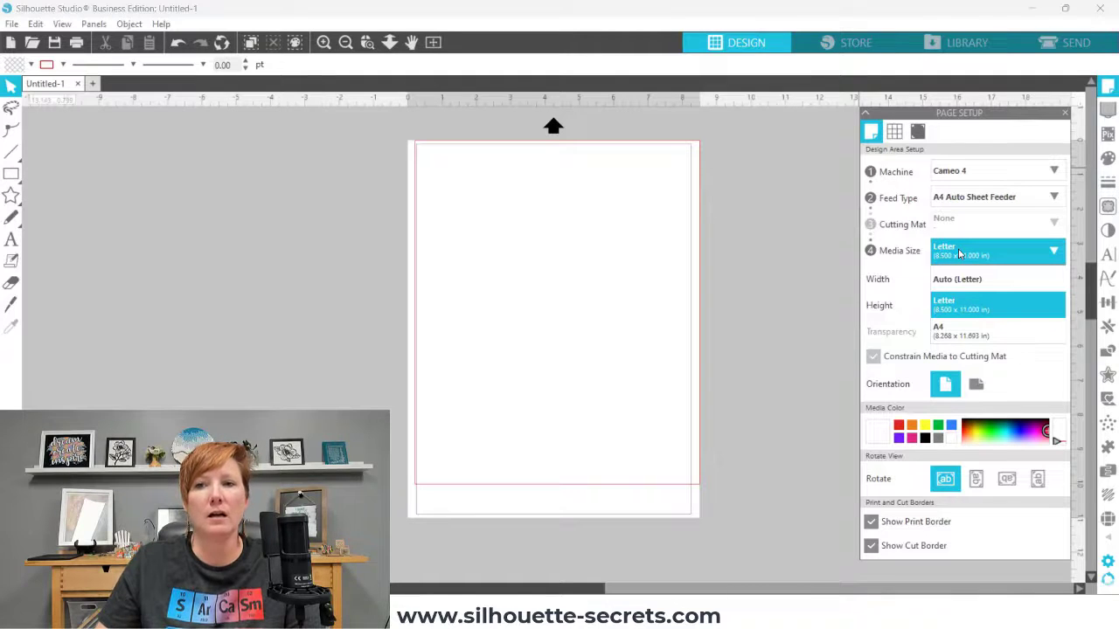
pyautogui.click(595, 269)
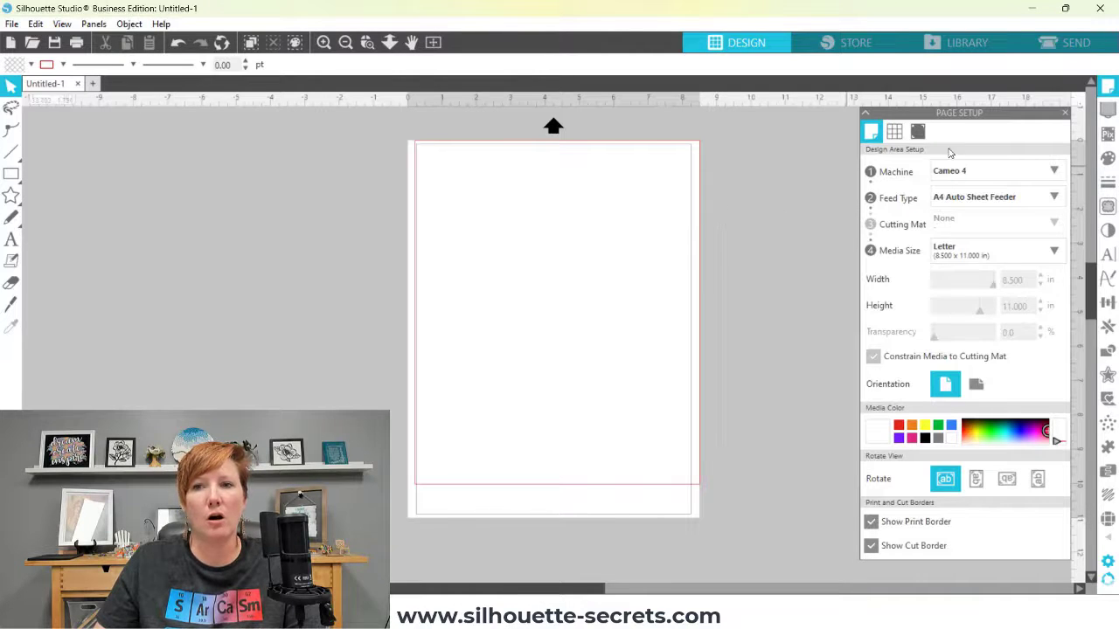
# Step: Turn on the registration marks for the auto sheet feeder page
pyautogui.click(918, 133)
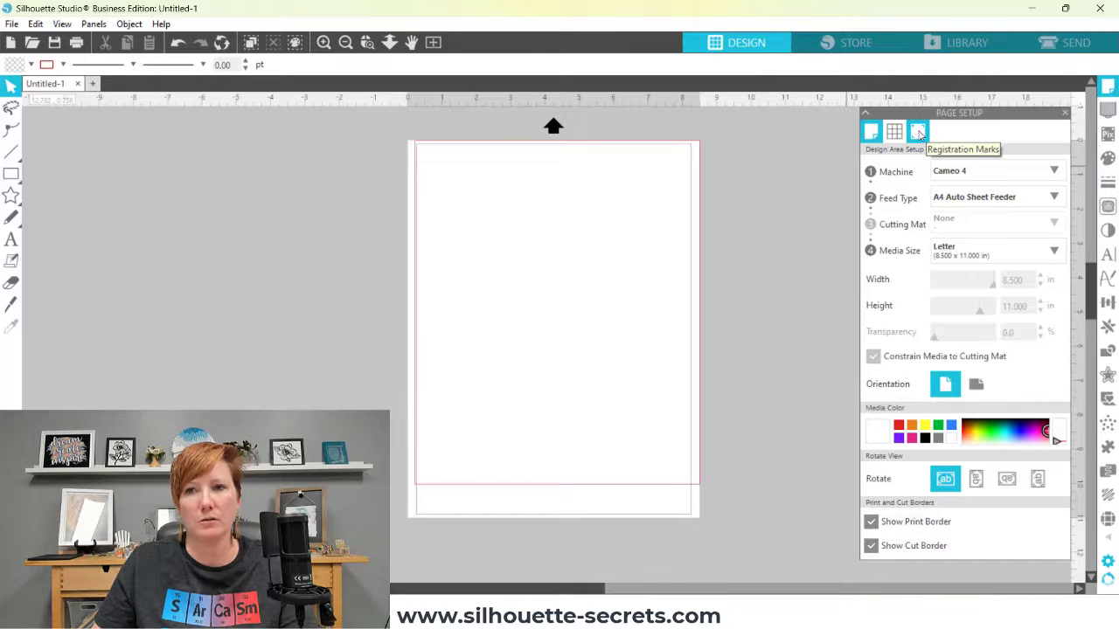
pyautogui.click(917, 133)
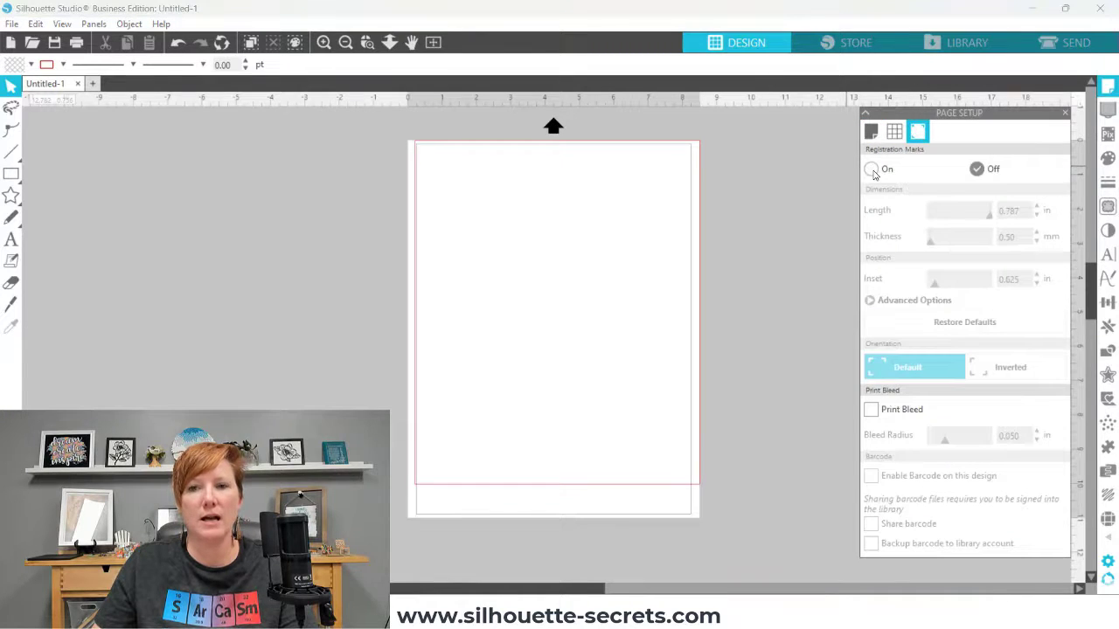
pyautogui.click(872, 170)
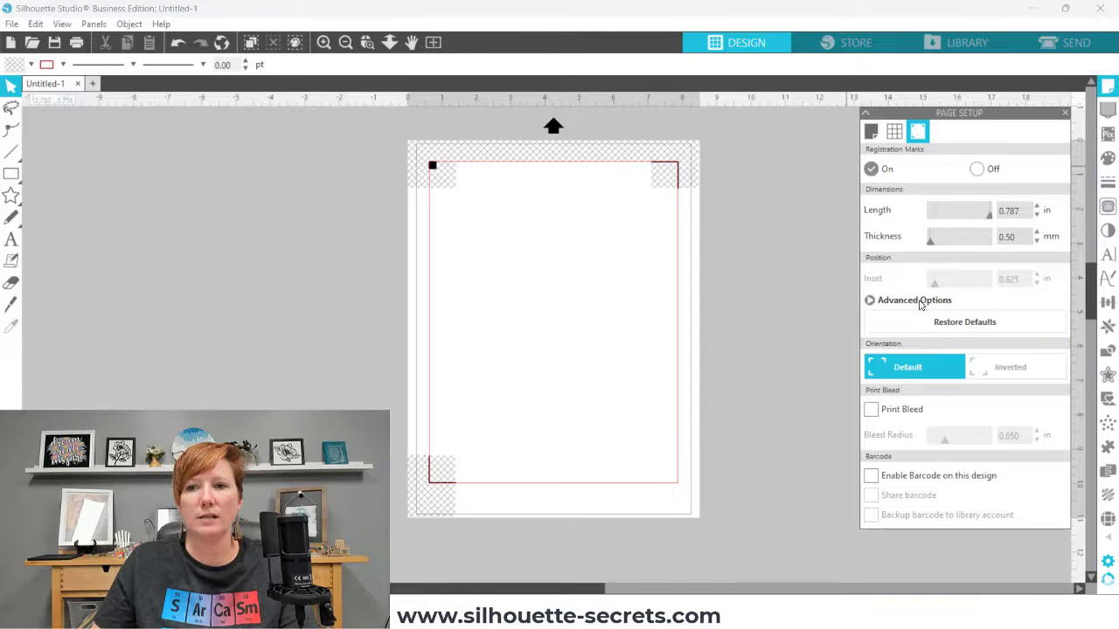
# Step: Expand the advanced registration mark options and examine the inset settings and the borders on the page
pyautogui.click(892, 281)
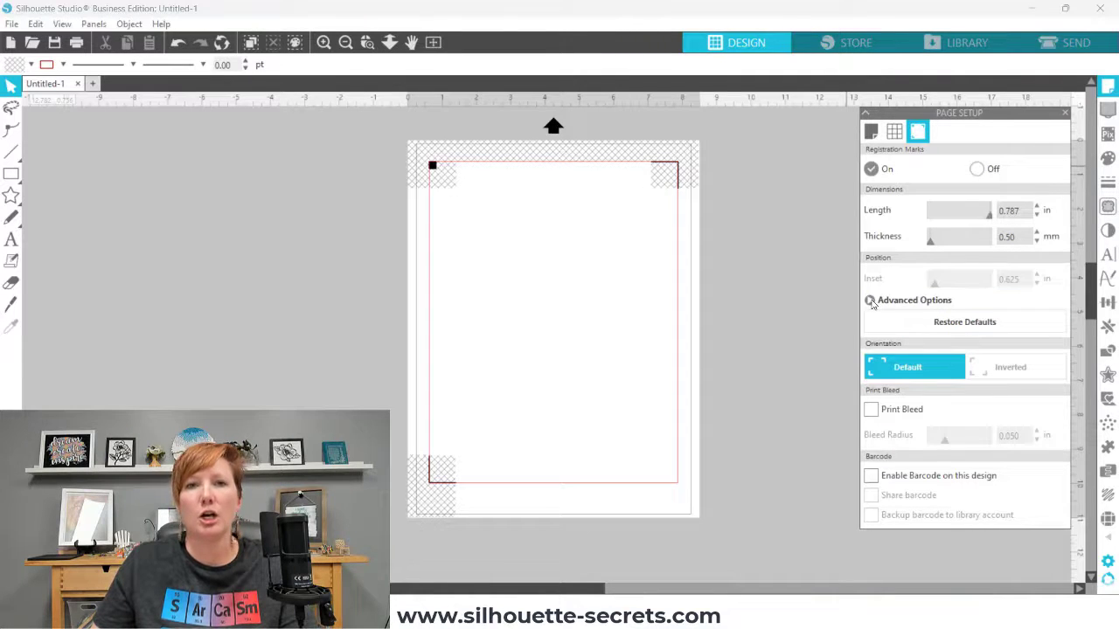
pyautogui.click(870, 301)
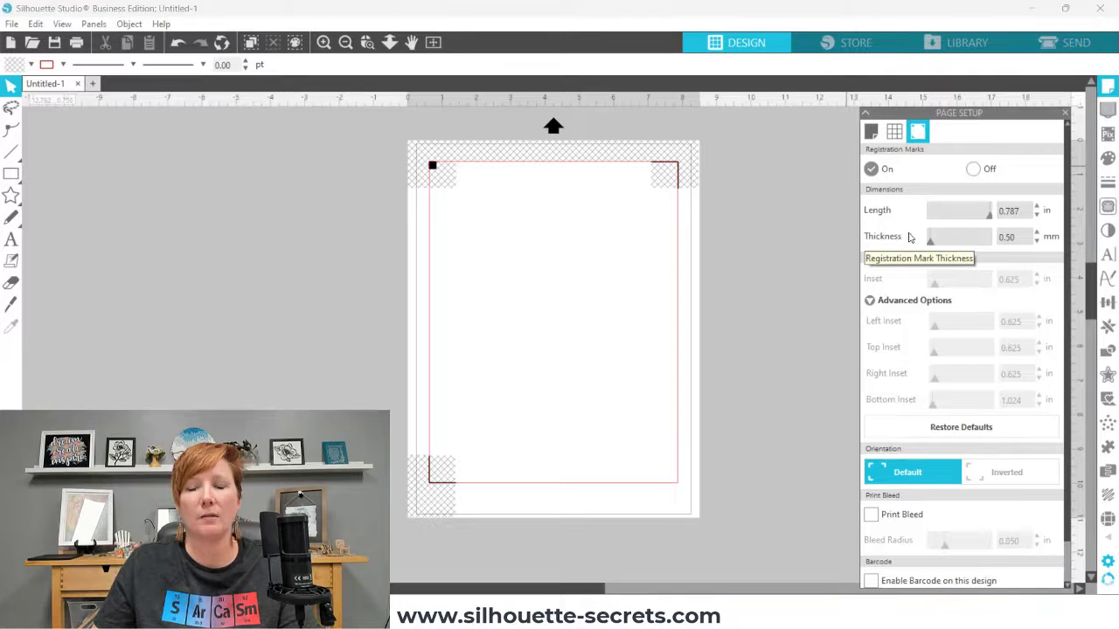
pyautogui.click(964, 427)
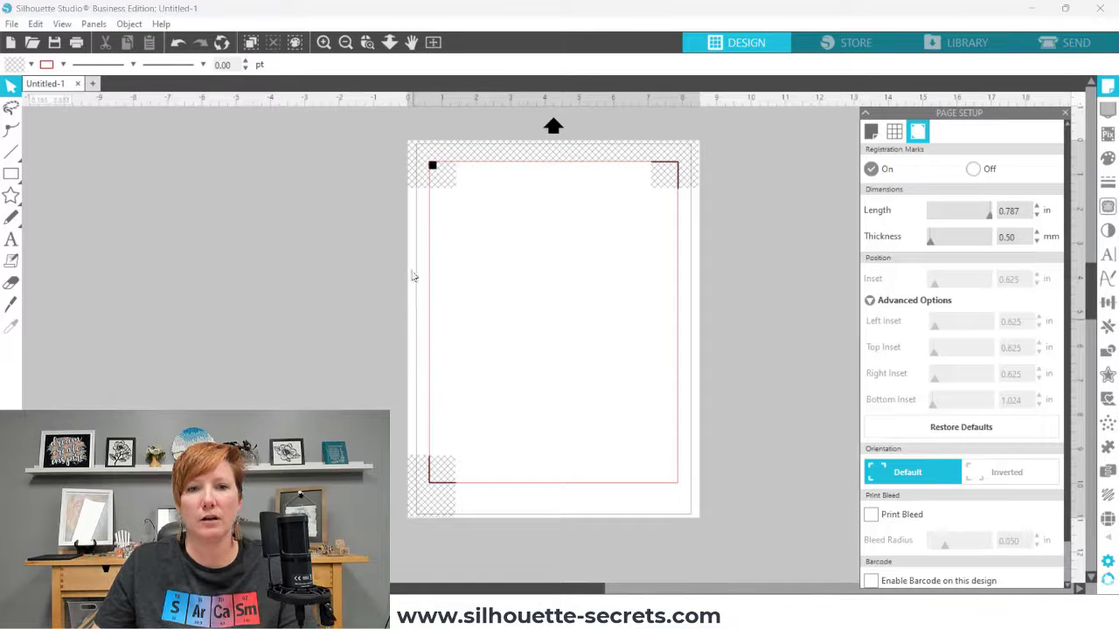
pyautogui.click(417, 303)
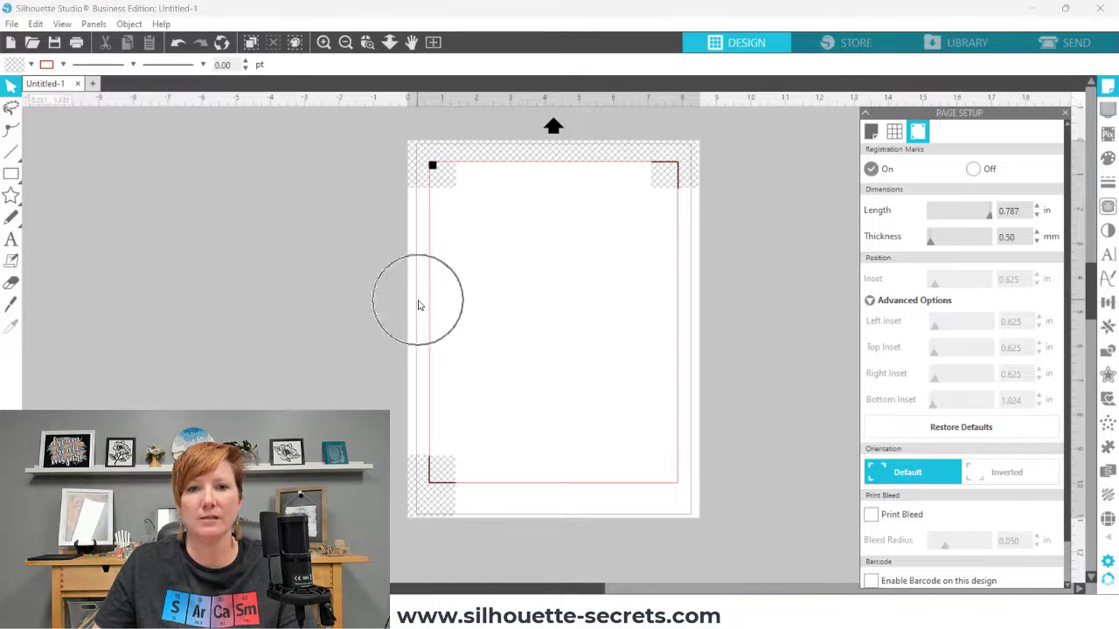
pyautogui.click(680, 281)
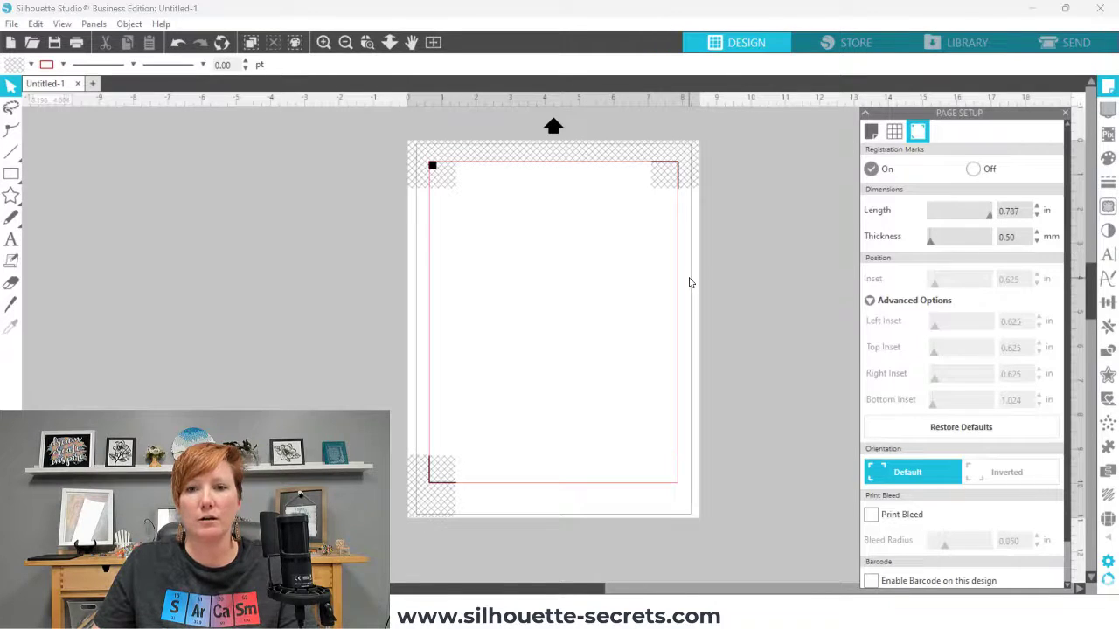
pyautogui.click(560, 486)
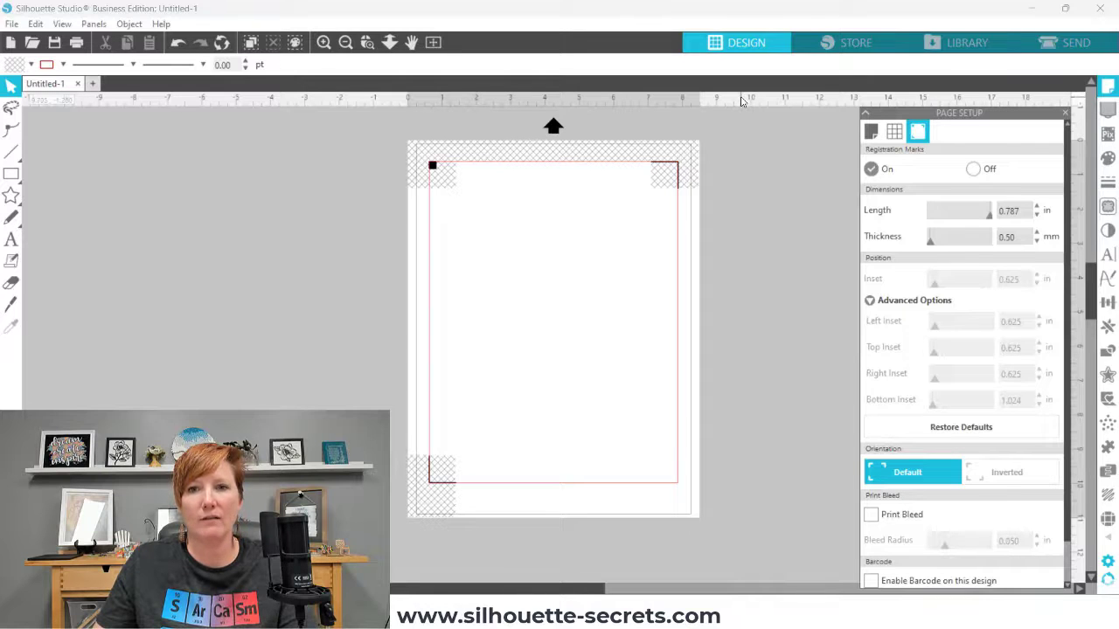
# Step: Place a horizontal guide at 10 inches along the lower edge of the cut border and close the page setup
pyautogui.moveTo(742, 102); pyautogui.dragTo(732, 489)
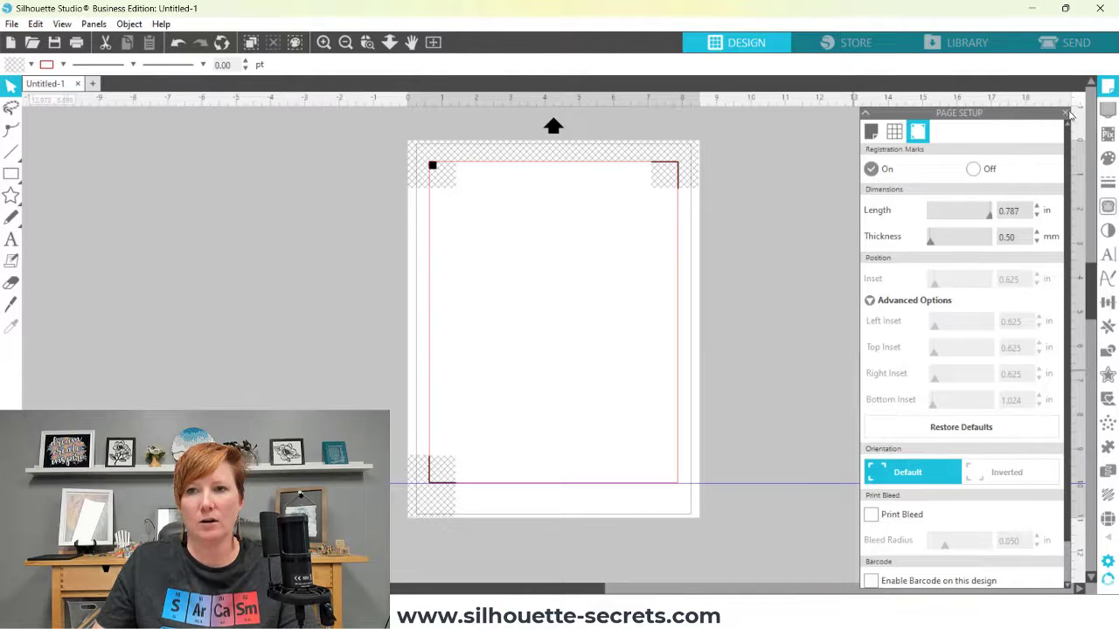
pyautogui.click(1066, 113)
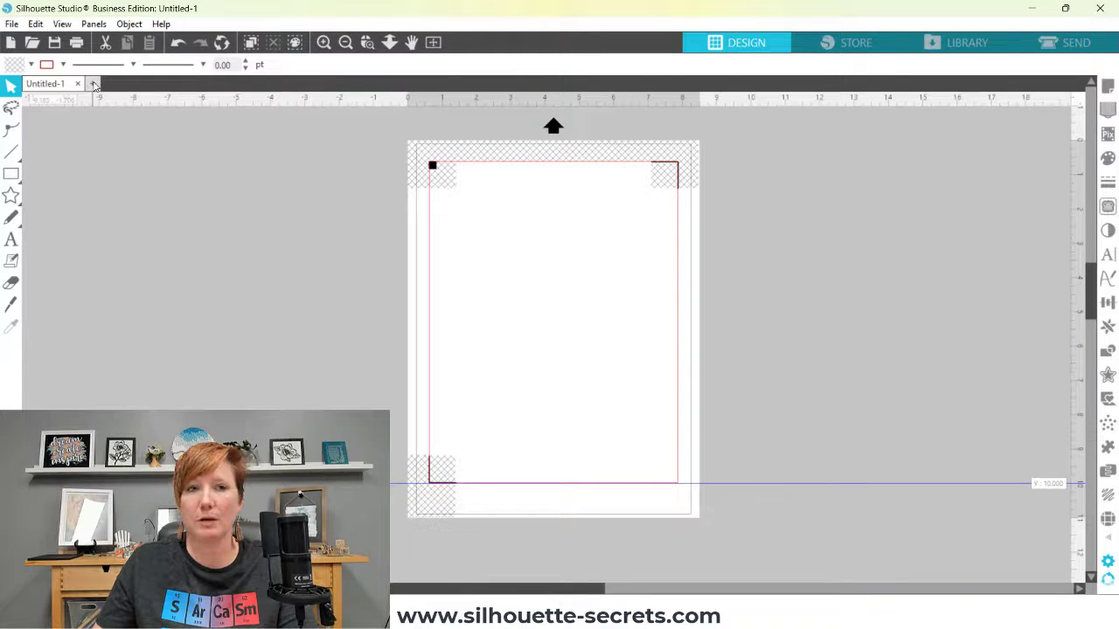
# Step: In a new document, set the feed type to Manual and the cutting mat to Cameo 12.0 x 12.0 in
pyautogui.click(93, 84)
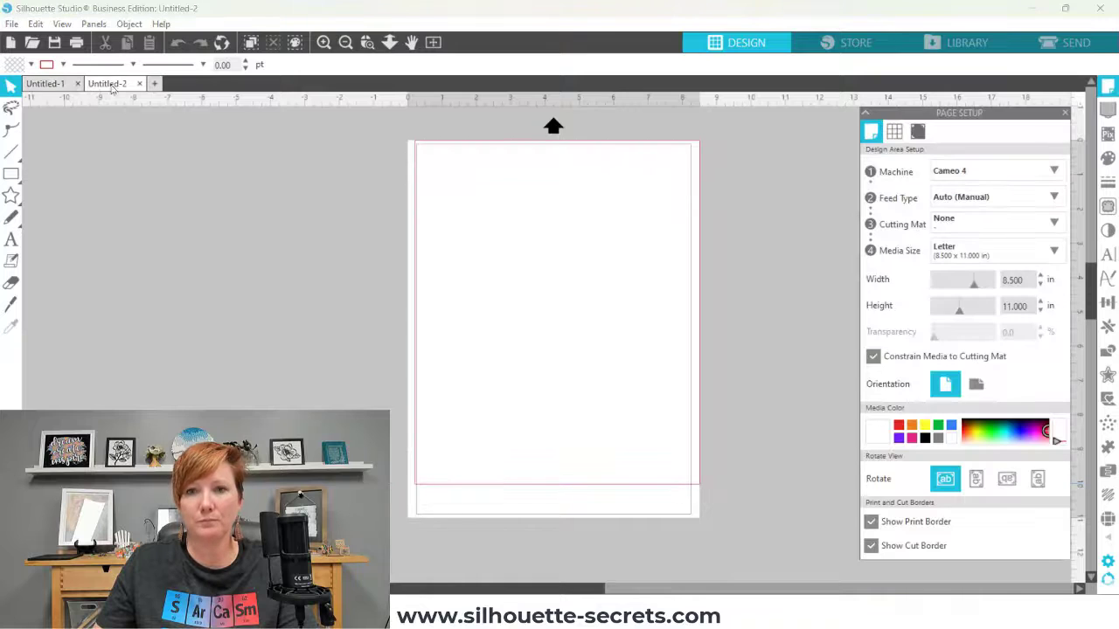
pyautogui.click(958, 199)
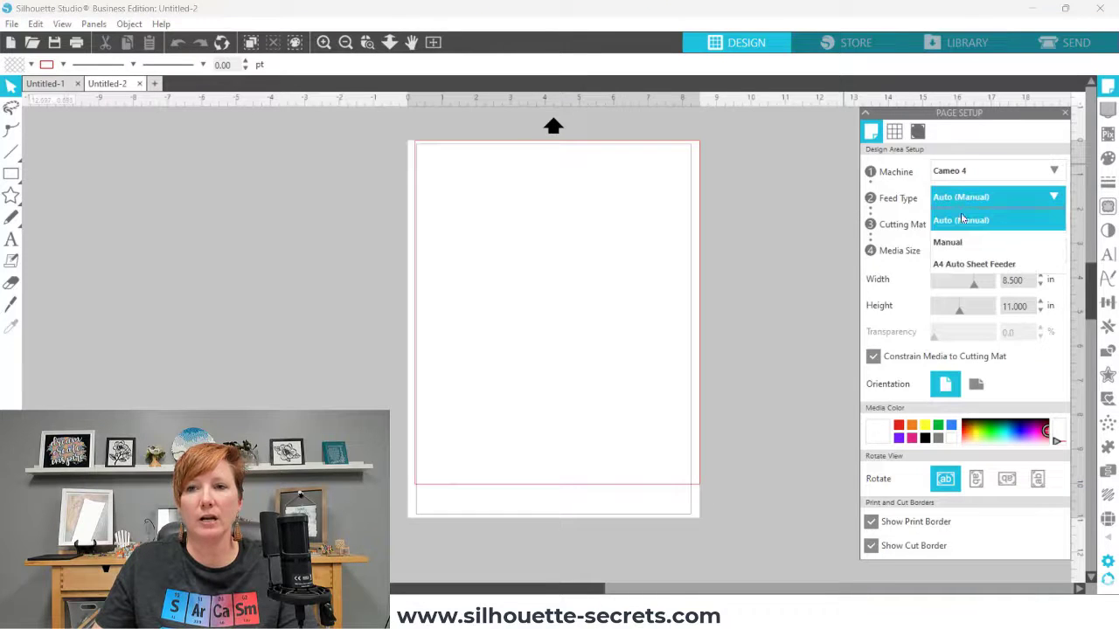
pyautogui.click(962, 242)
pyautogui.click(968, 225)
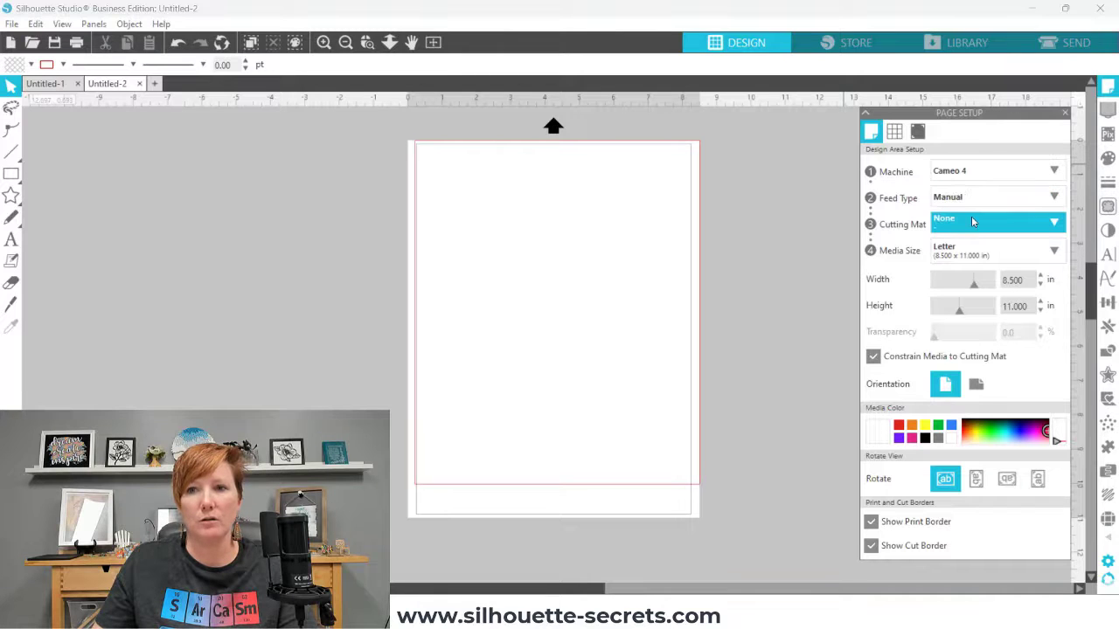
pyautogui.click(971, 218)
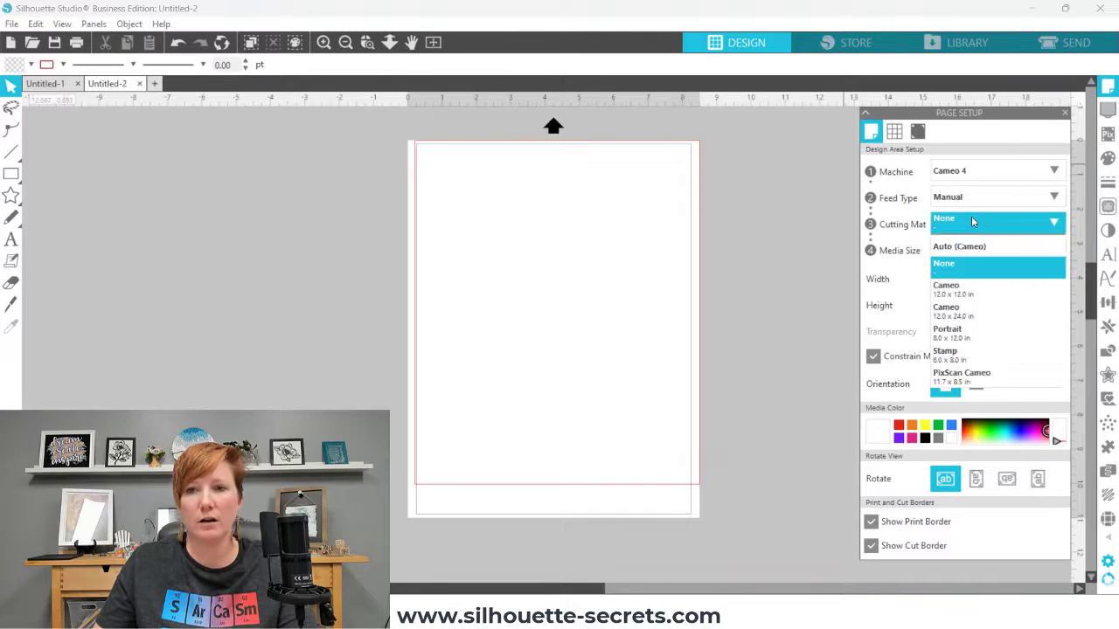
pyautogui.click(949, 295)
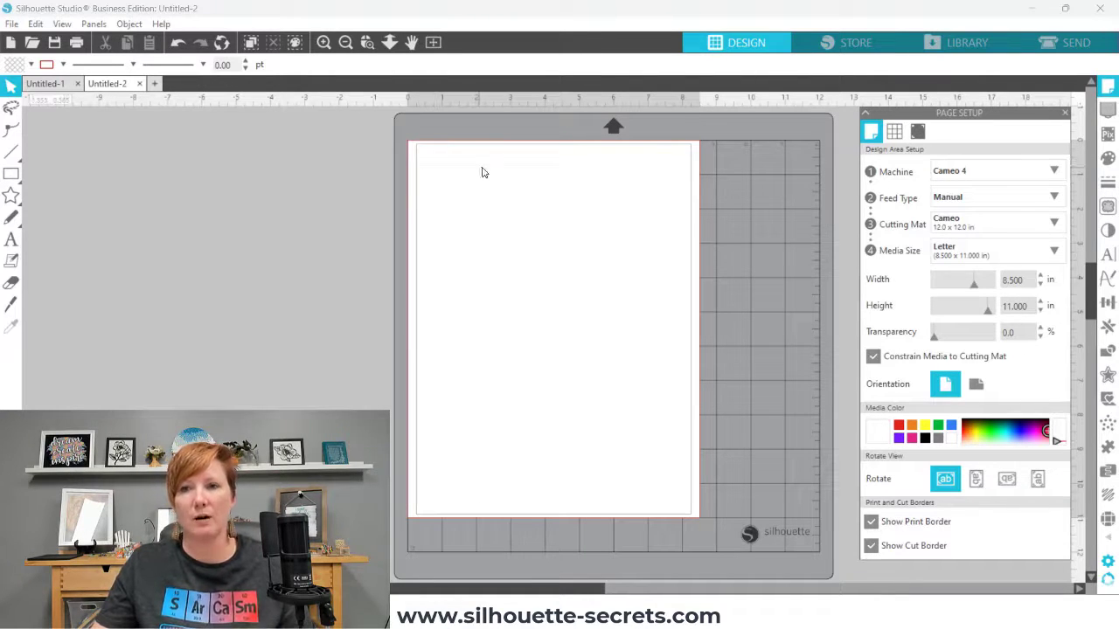
# Step: Turn on the registration marks for the Letter page on the Cameo cutting mat
pyautogui.click(917, 131)
pyautogui.click(871, 168)
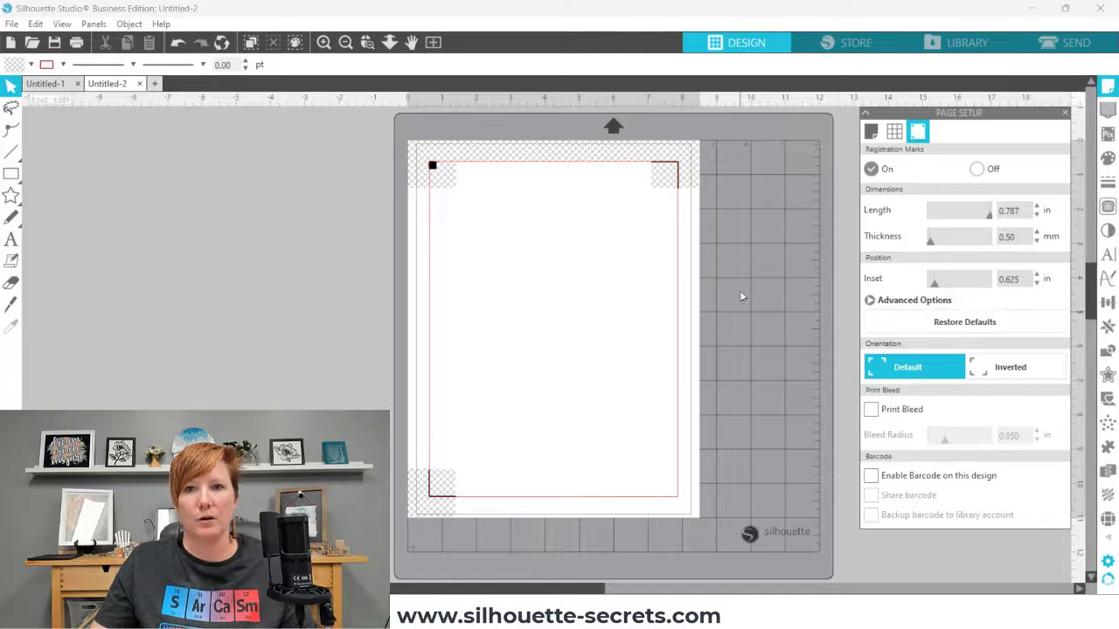
# Step: Close the page setup and place a horizontal guide at 10.375 inches along the lower edge of the cut border
pyautogui.click(1064, 118)
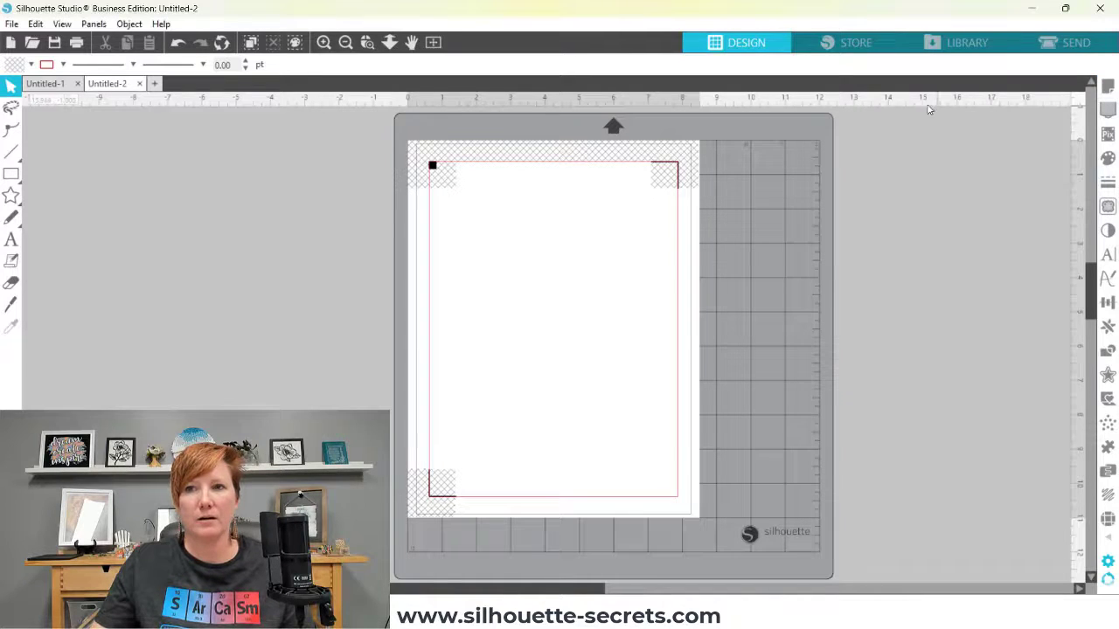
pyautogui.moveTo(930, 100); pyautogui.dragTo(918, 502)
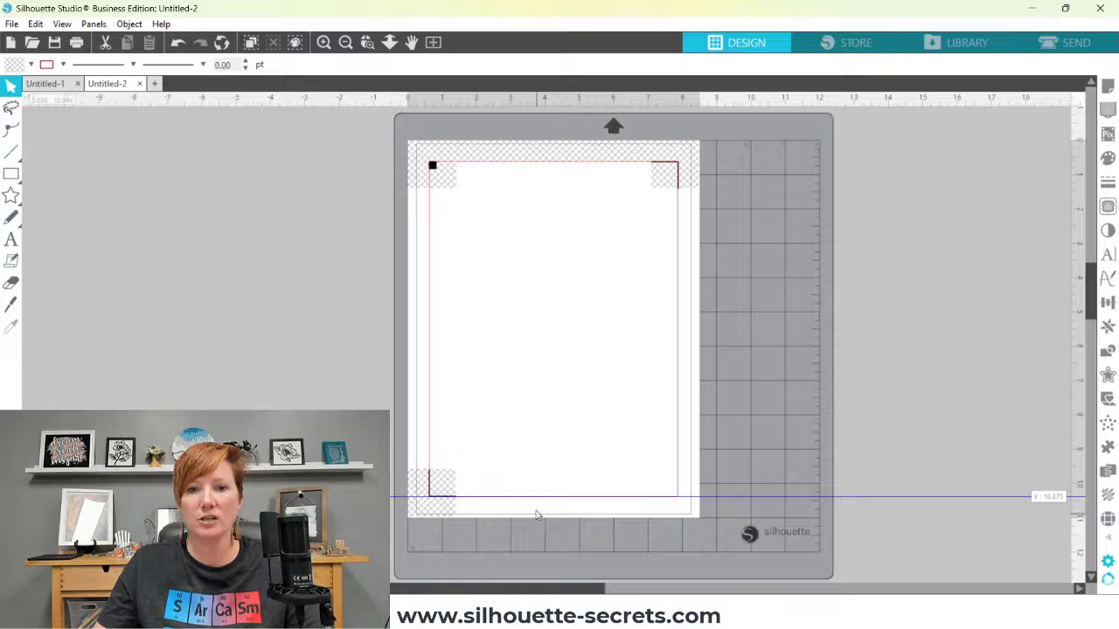
pyautogui.click(398, 419)
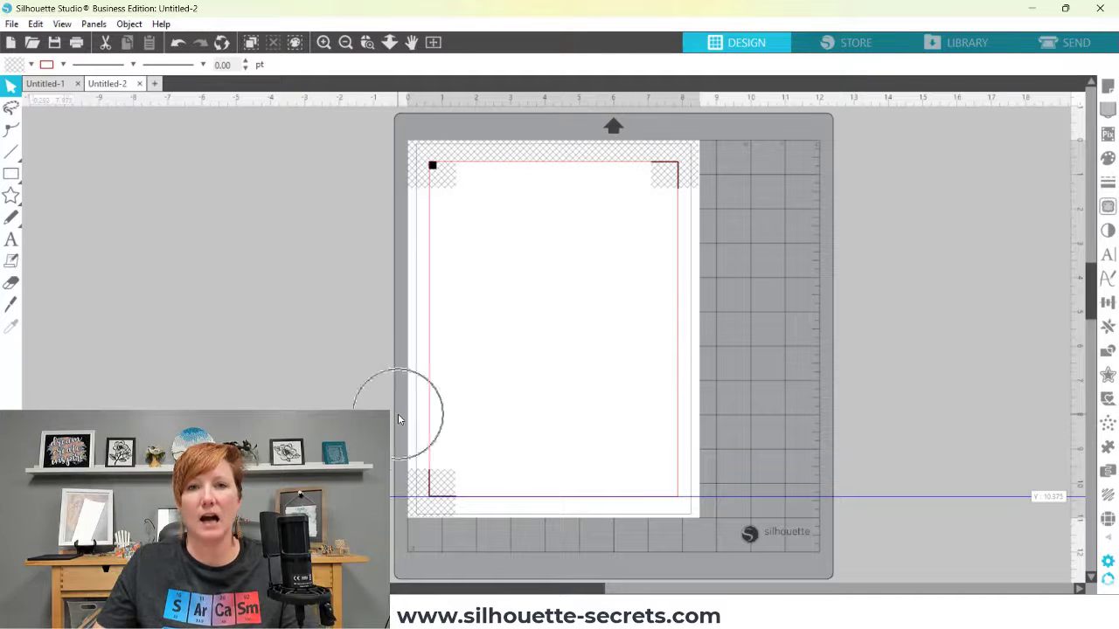
pyautogui.click(831, 347)
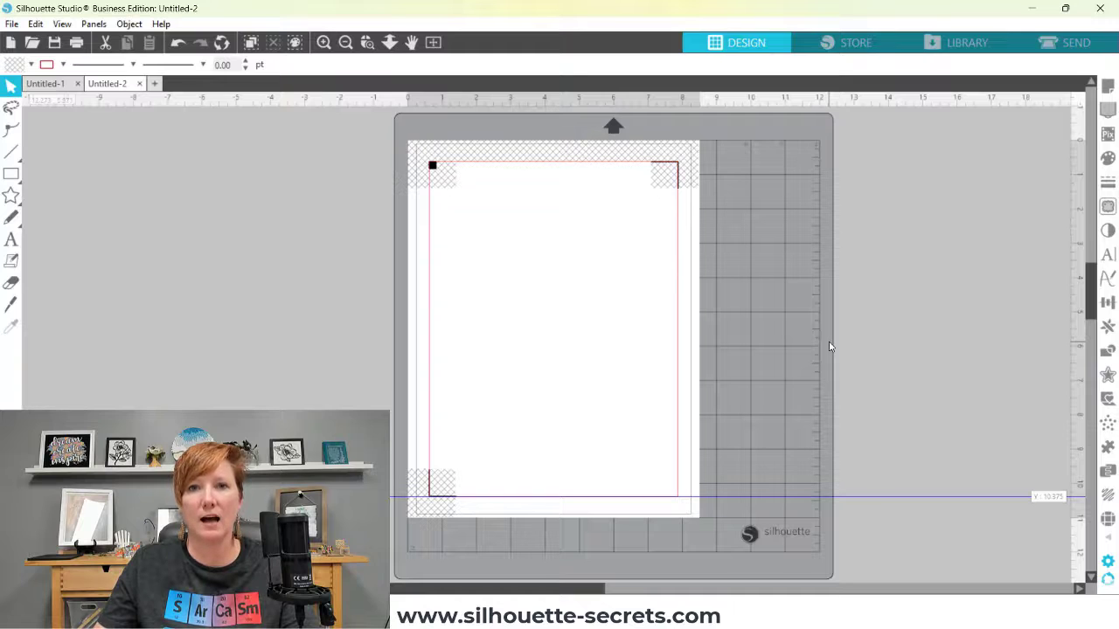
# Step: Return to the auto sheet feeder document, Untitled-1, and open its page setup
pyautogui.click(51, 84)
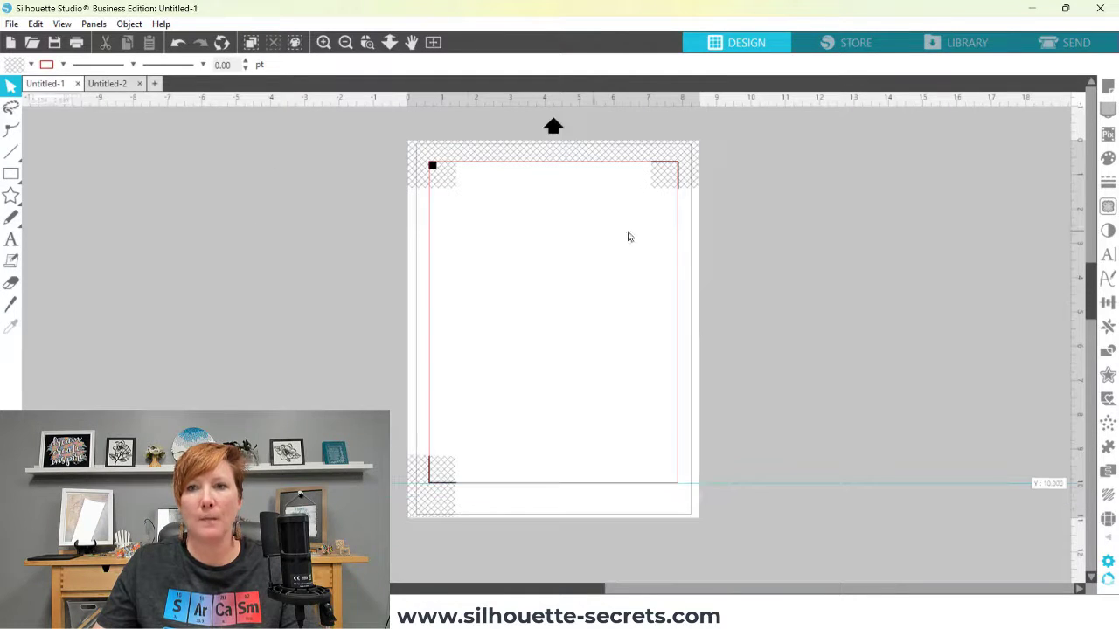
pyautogui.click(1108, 85)
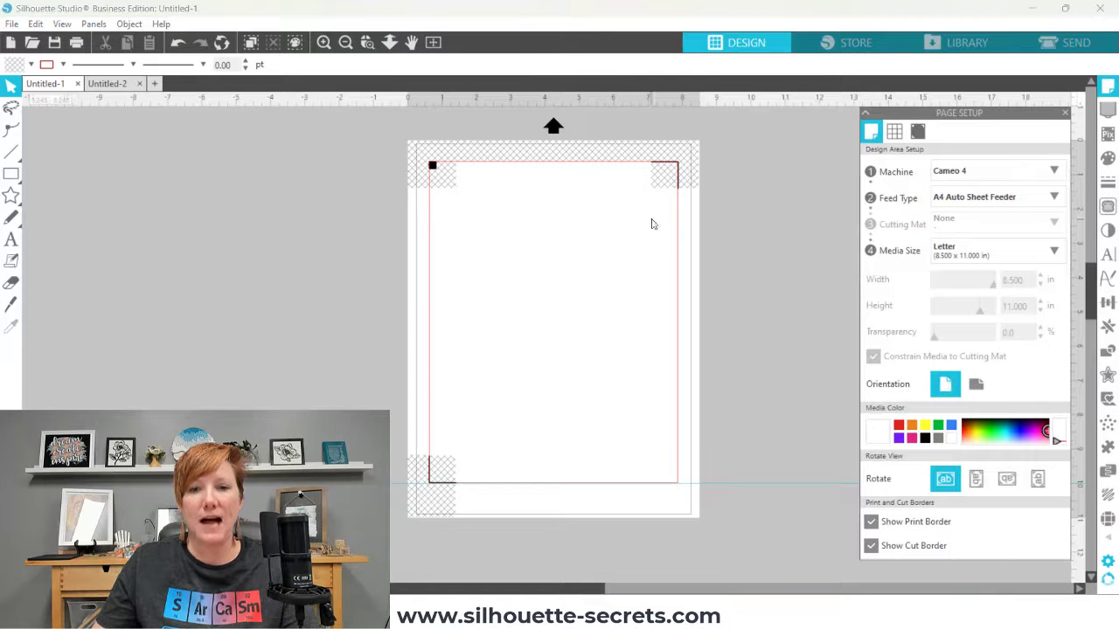